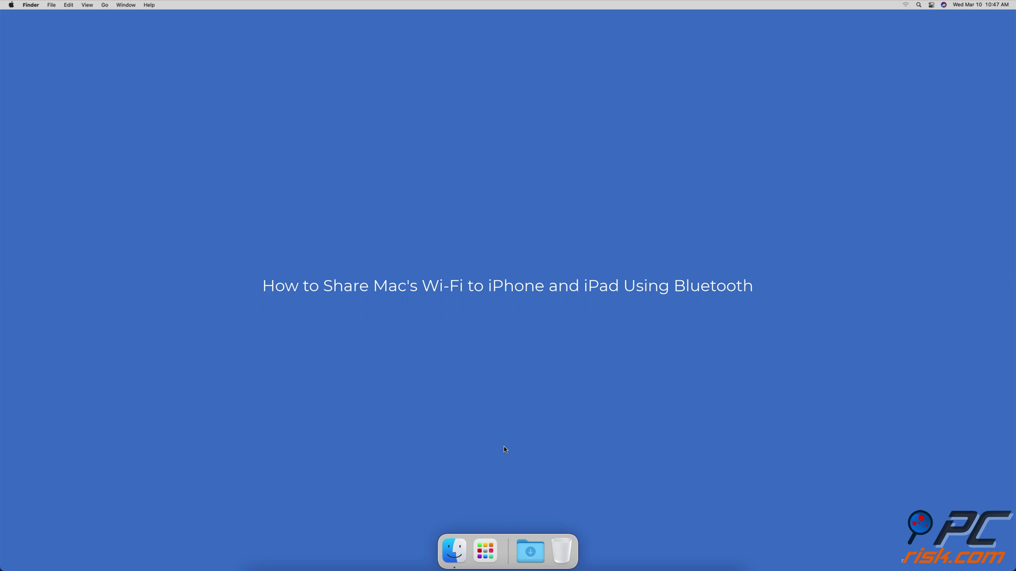
Switch Bluetooth on in Control Center, then dismiss the Control Center panel.
click(931, 6)
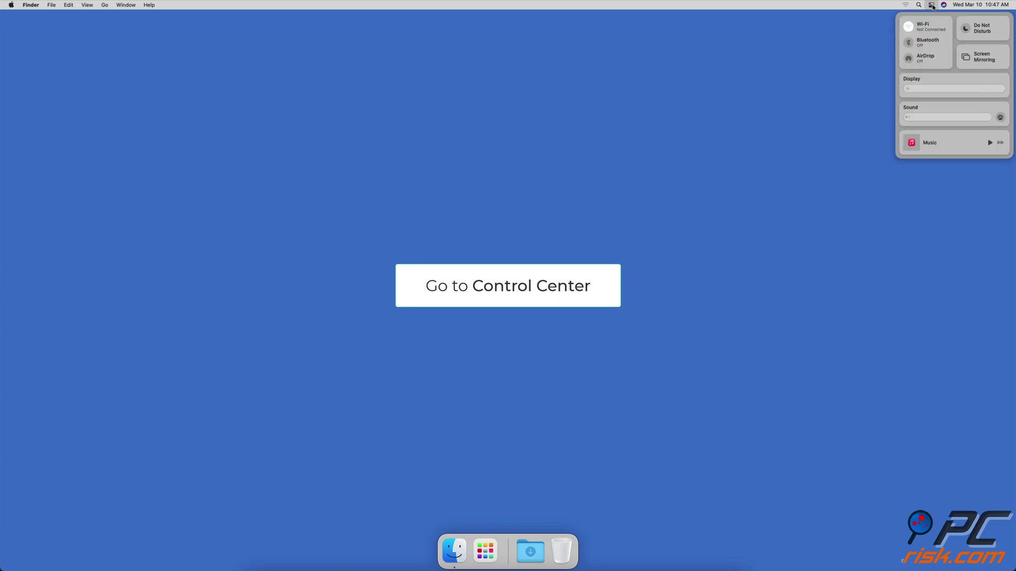
click(909, 44)
click(880, 72)
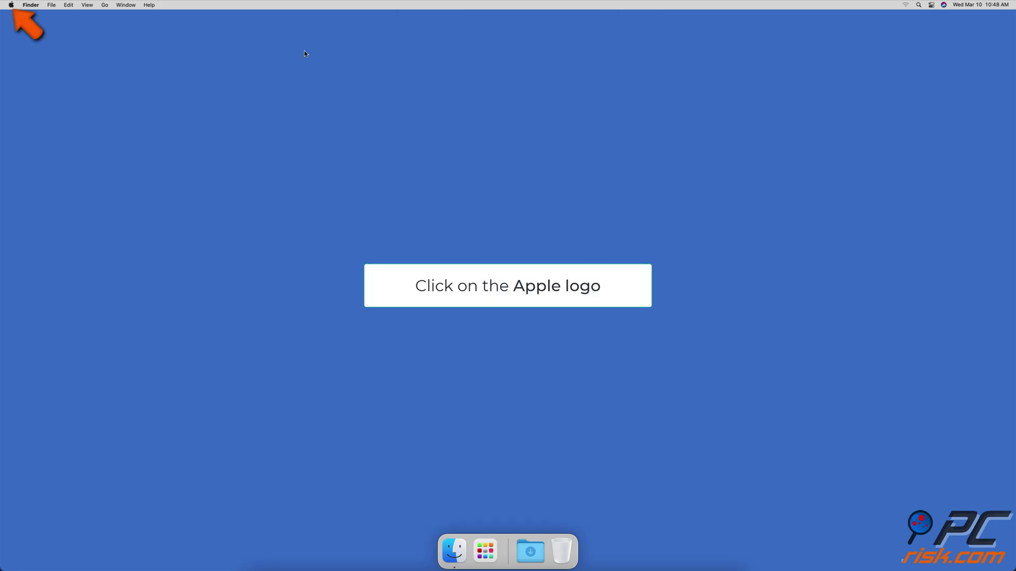
Open the Internet Sharing service in System Preferences' Sharing pane.
click(10, 8)
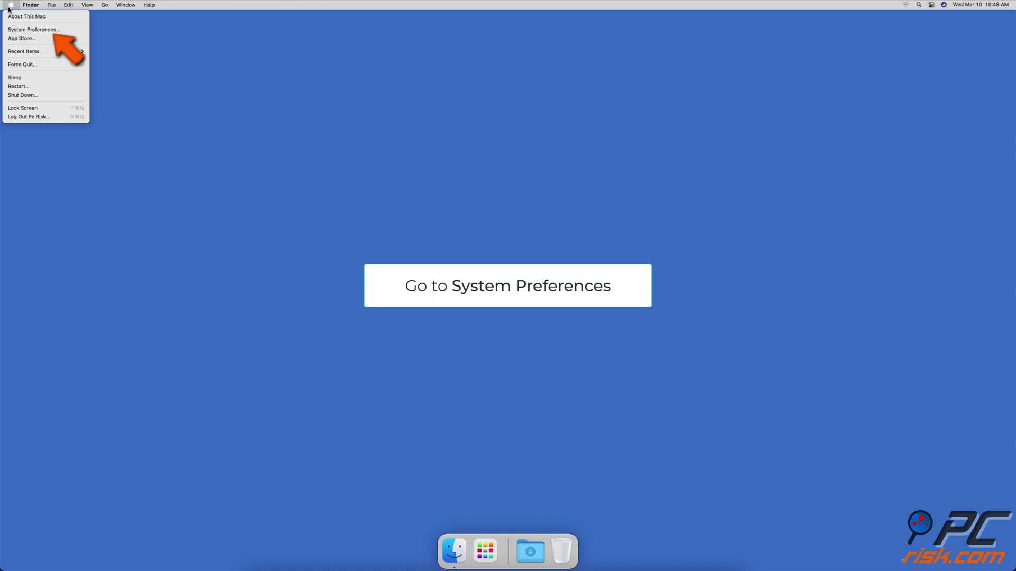
click(67, 29)
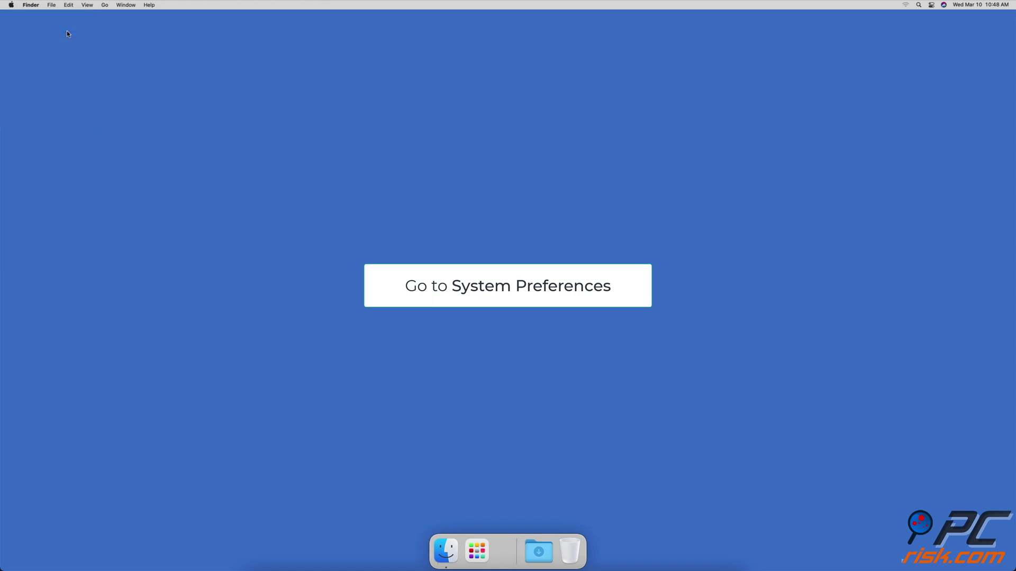
click(529, 380)
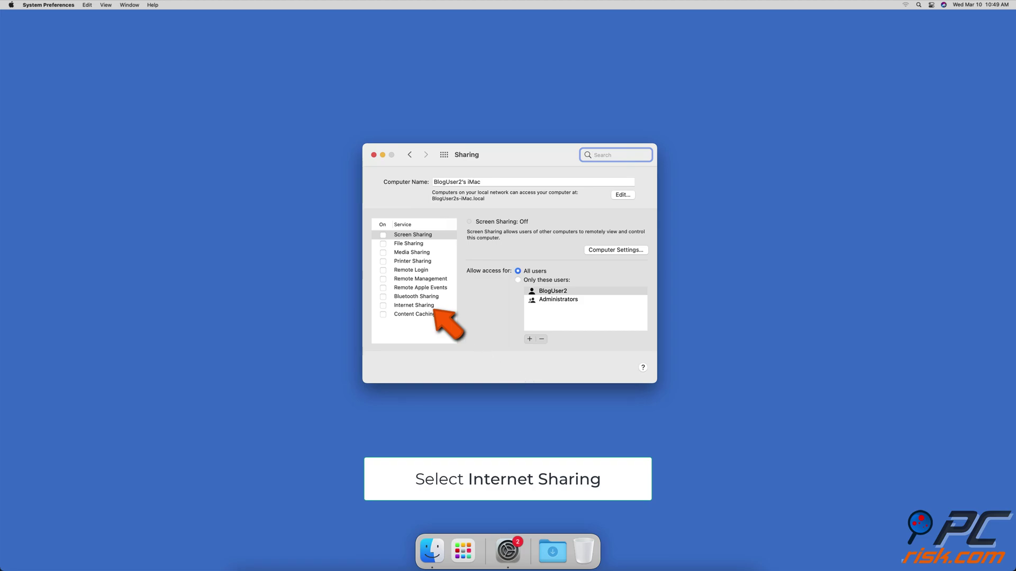
click(442, 307)
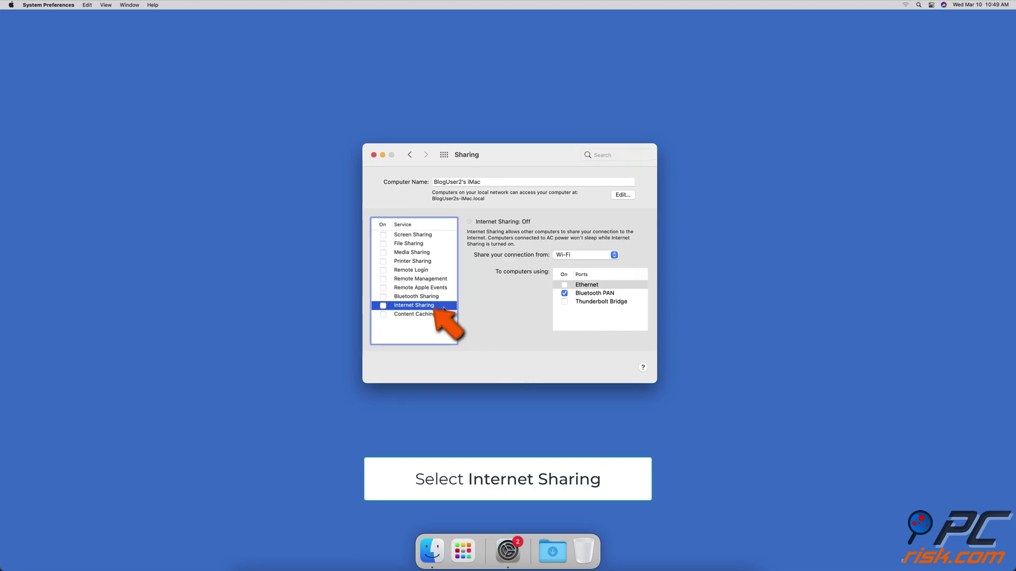
Share Wi-Fi to computers using Bluetooth PAN and start Internet Sharing.
click(592, 256)
click(592, 257)
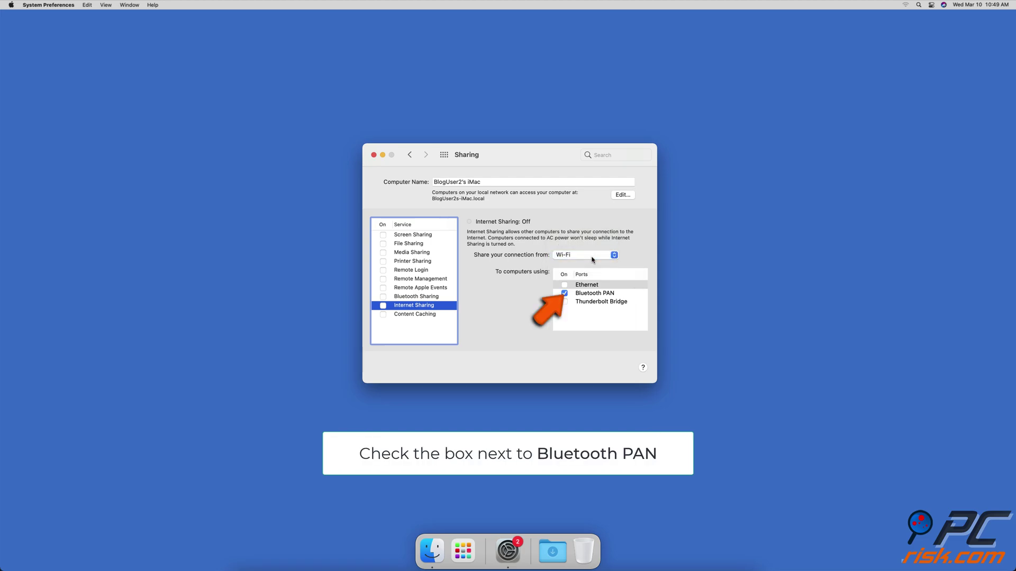
click(564, 292)
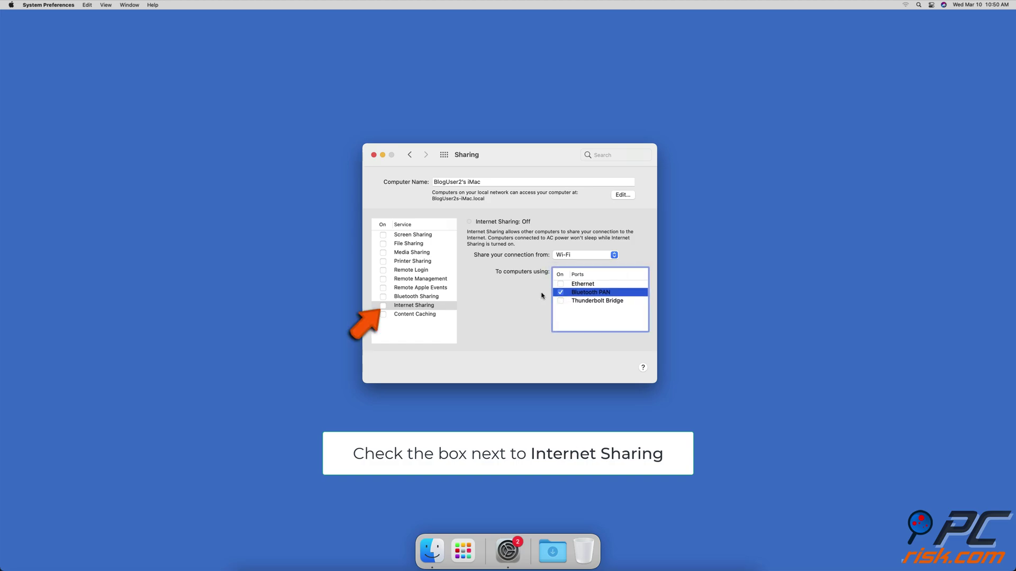
click(383, 307)
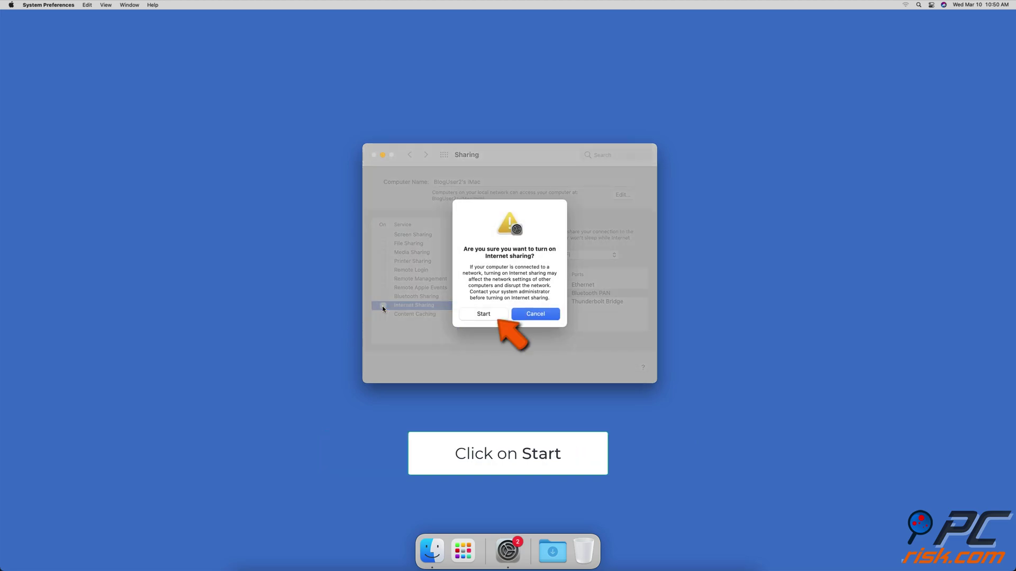
click(492, 316)
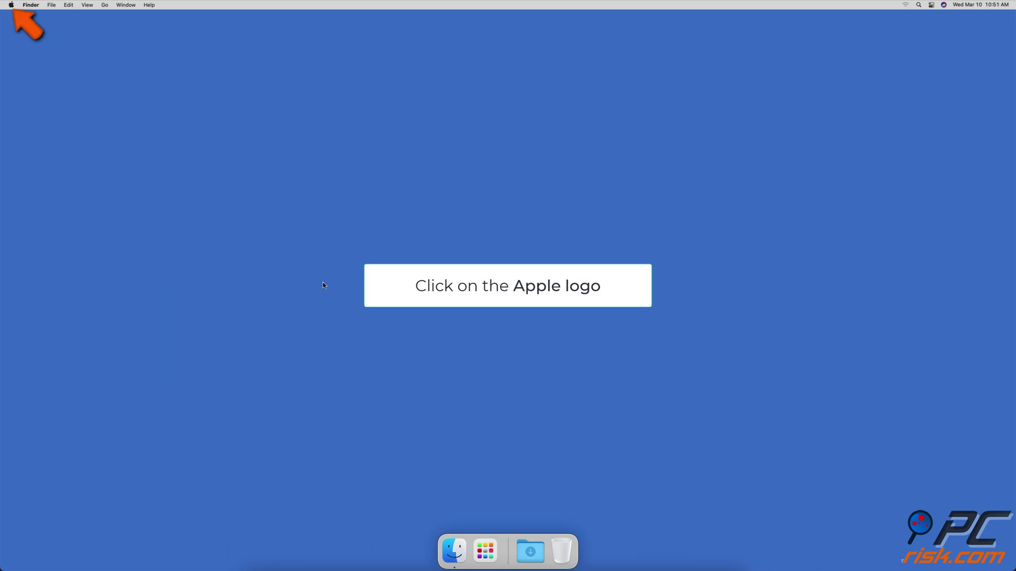
Open the Internet Sharing service in System Preferences' Sharing pane again.
click(11, 5)
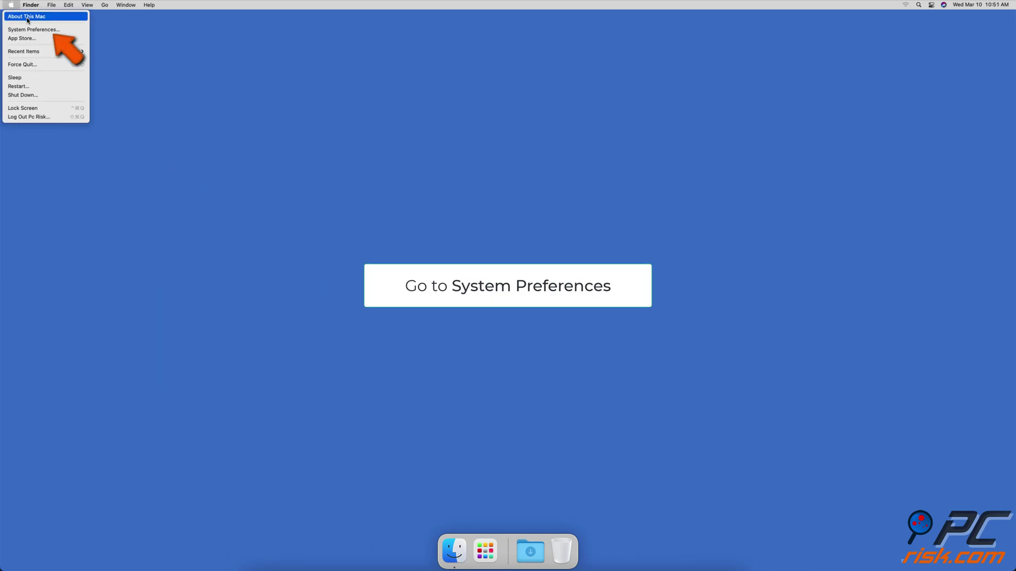
click(74, 35)
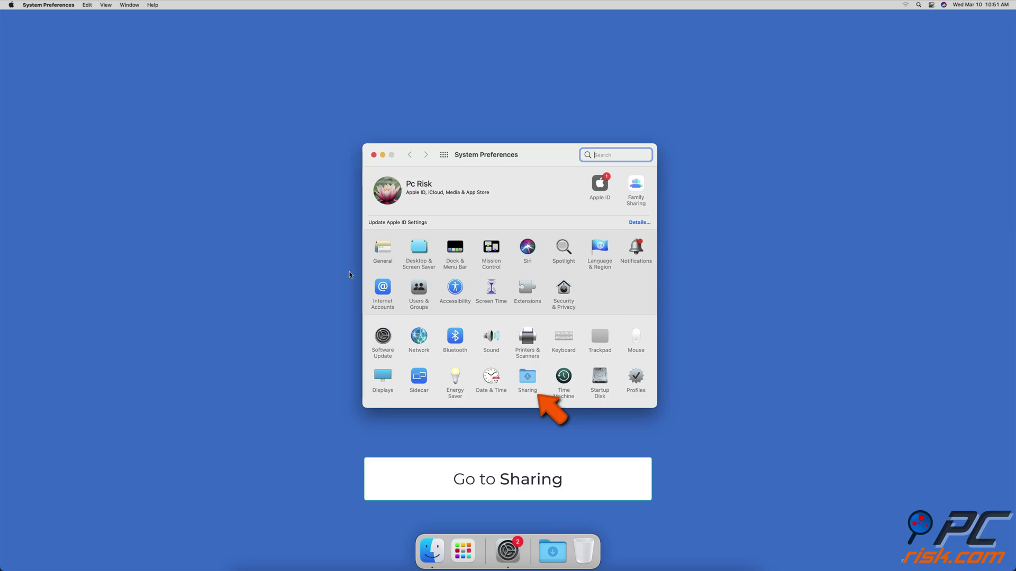
click(527, 378)
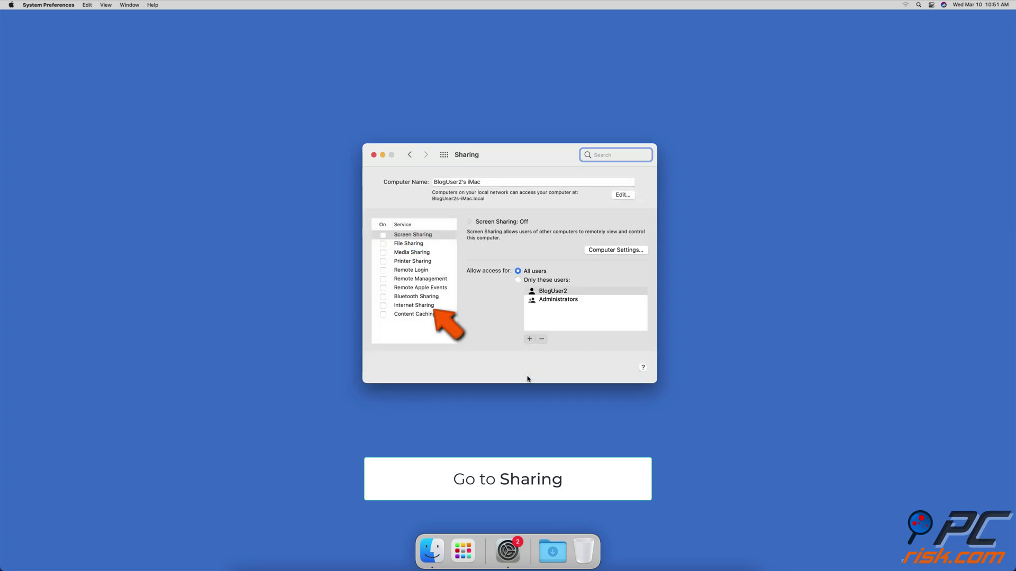
click(440, 307)
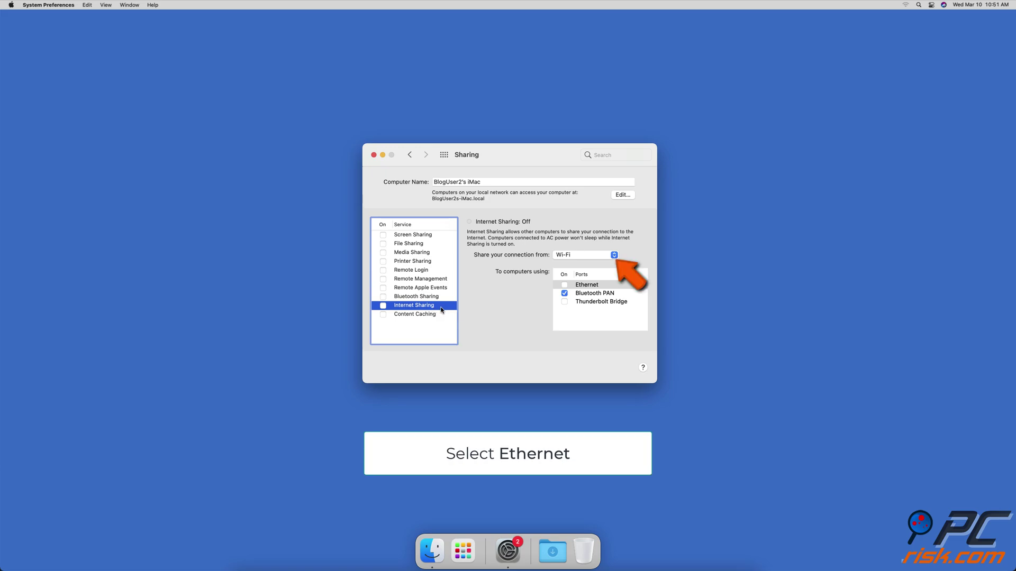
Share the Ethernet connection to computers using Wi-Fi and open Wi-Fi Options.
click(573, 258)
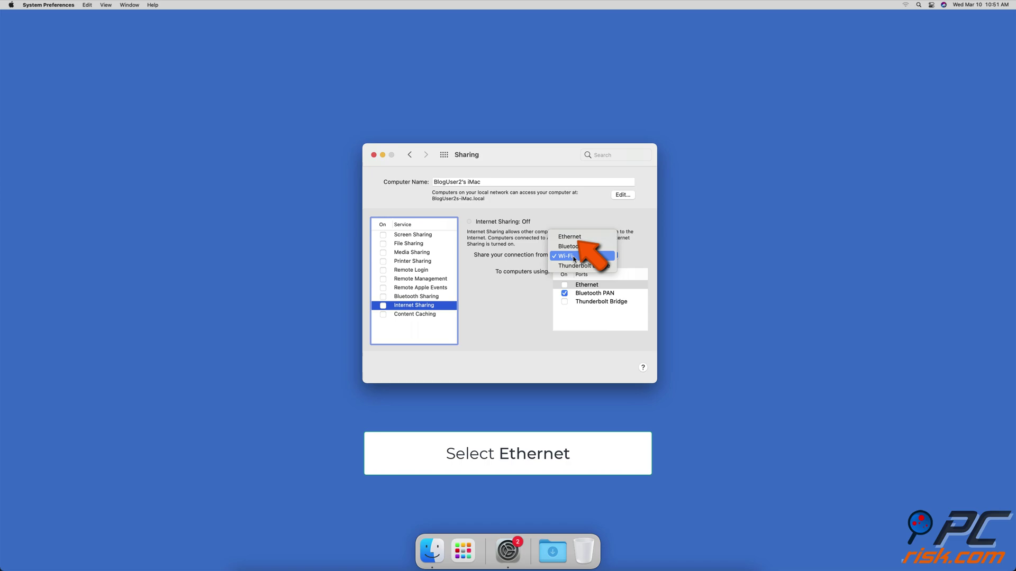
click(571, 237)
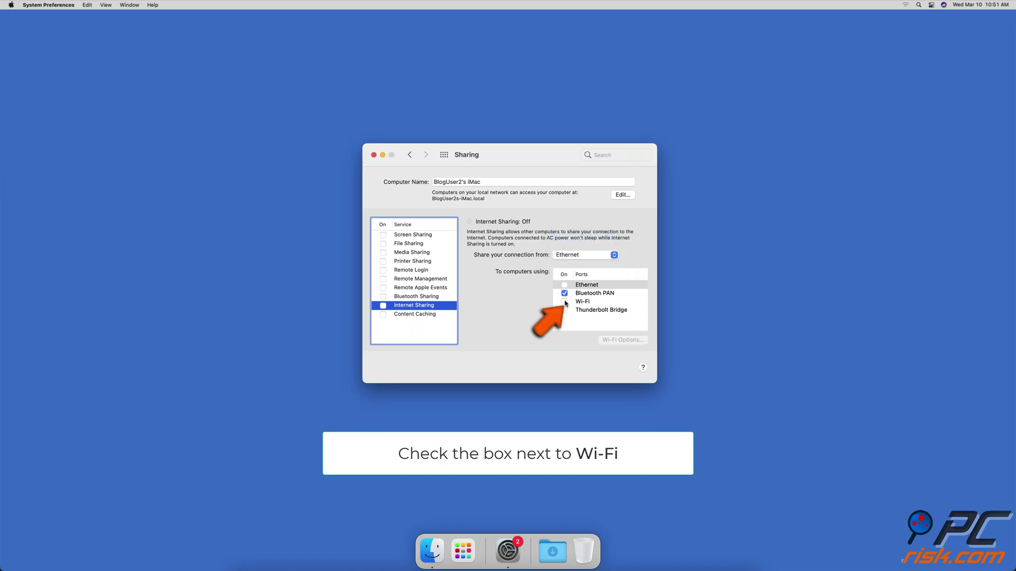
click(564, 302)
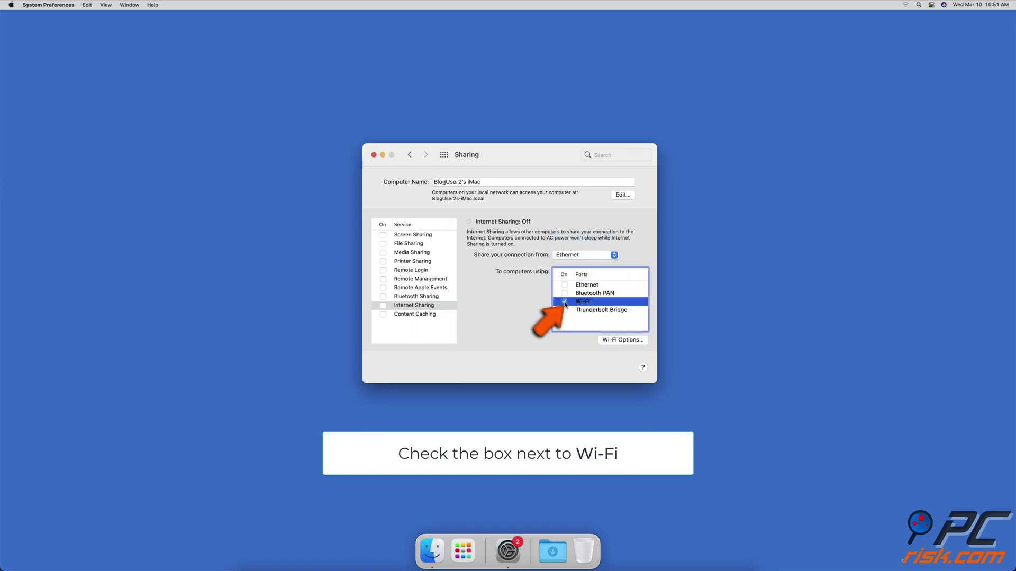
click(627, 343)
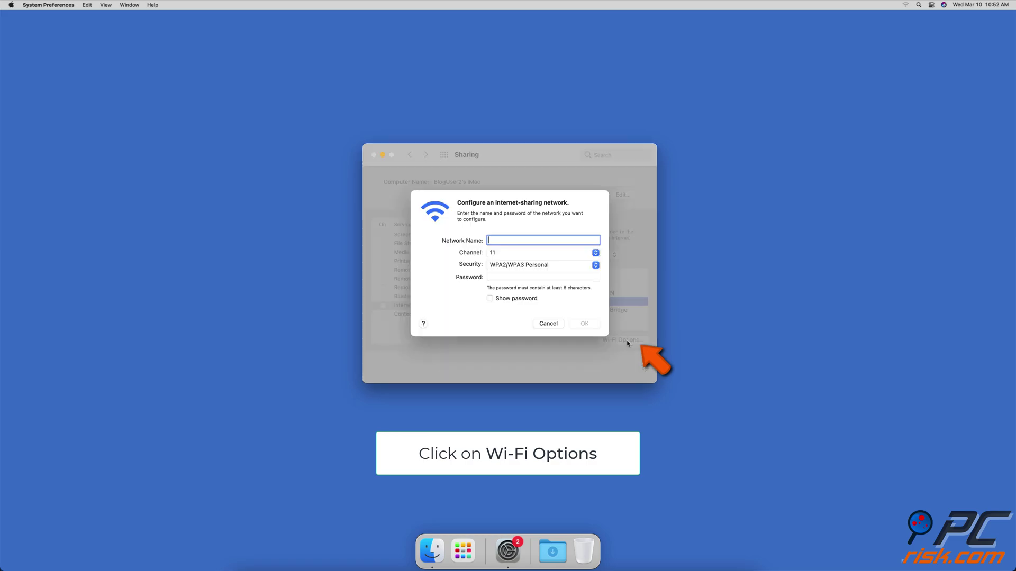
Name the hotspot network 'Pc Risk' with WPA2/WPA3 Personal security and a password.
text(Pc )
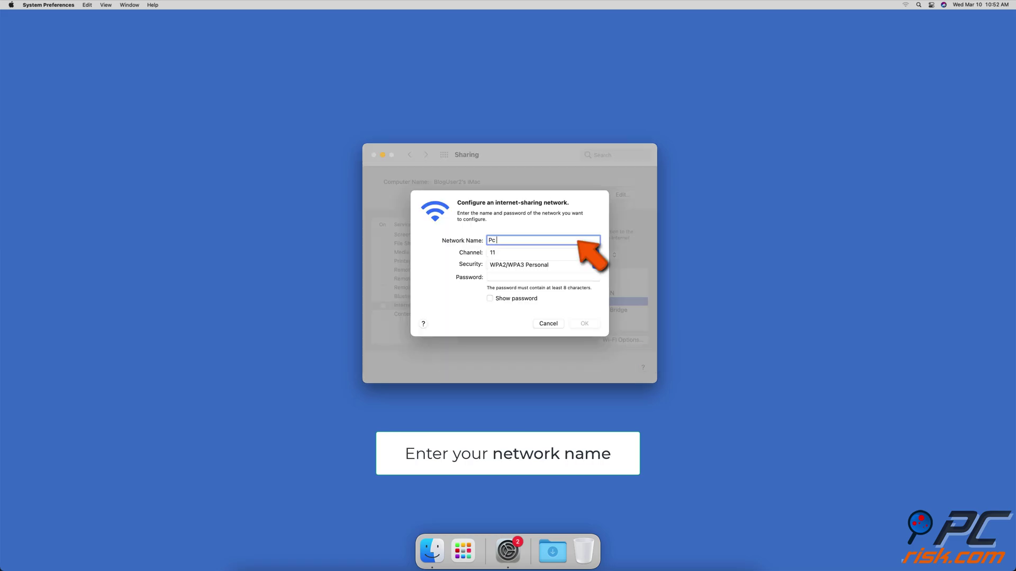
text(Risk)
click(594, 266)
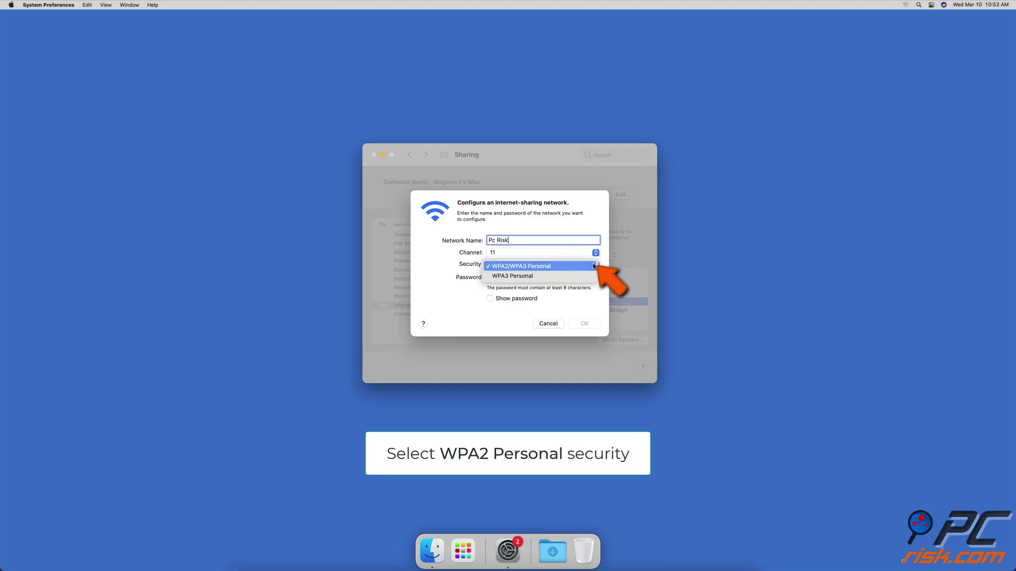
click(592, 267)
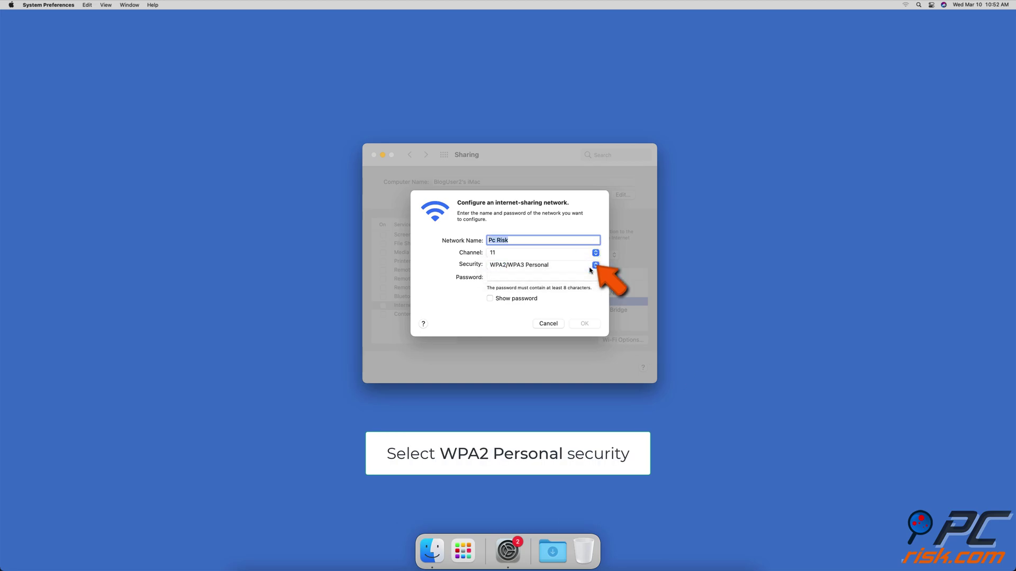
click(580, 278)
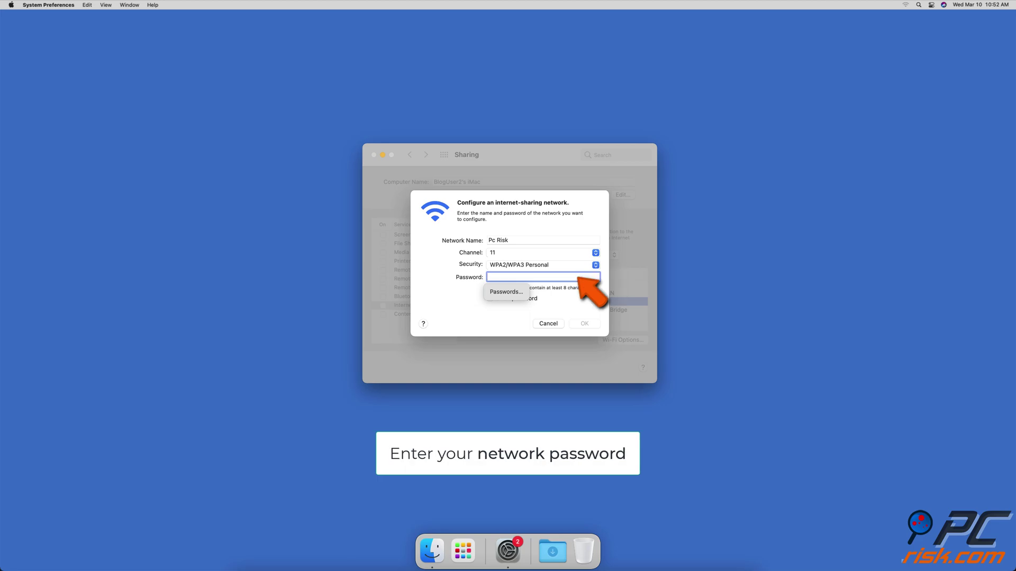
text(•••••••••)
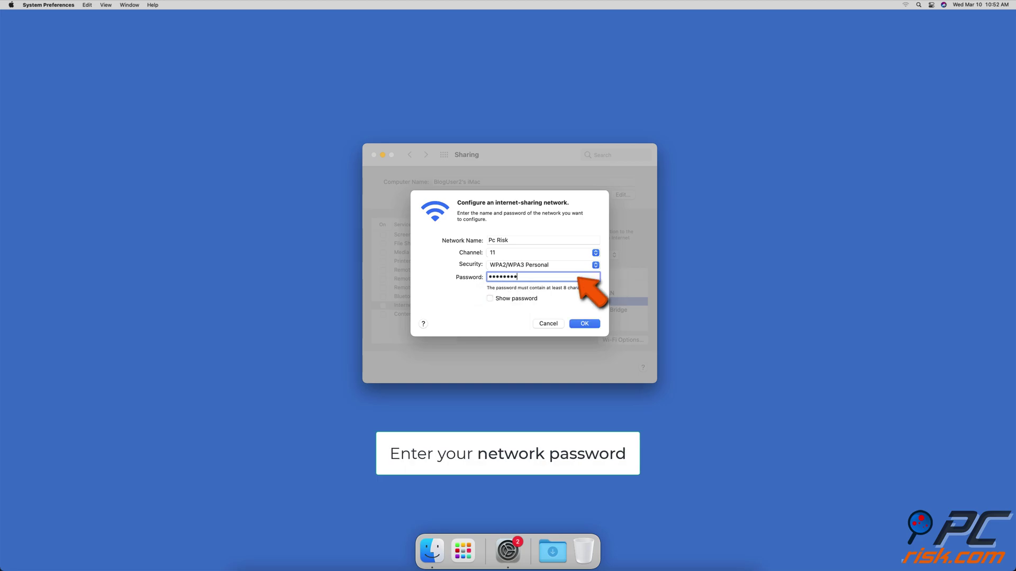
Save the Wi-Fi network settings and start Internet Sharing.
click(595, 324)
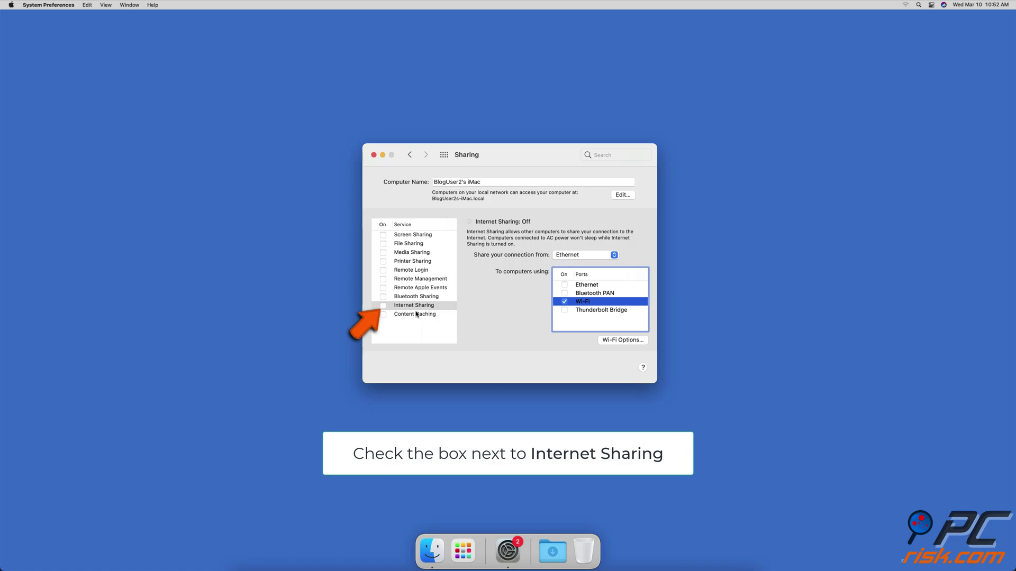
click(382, 308)
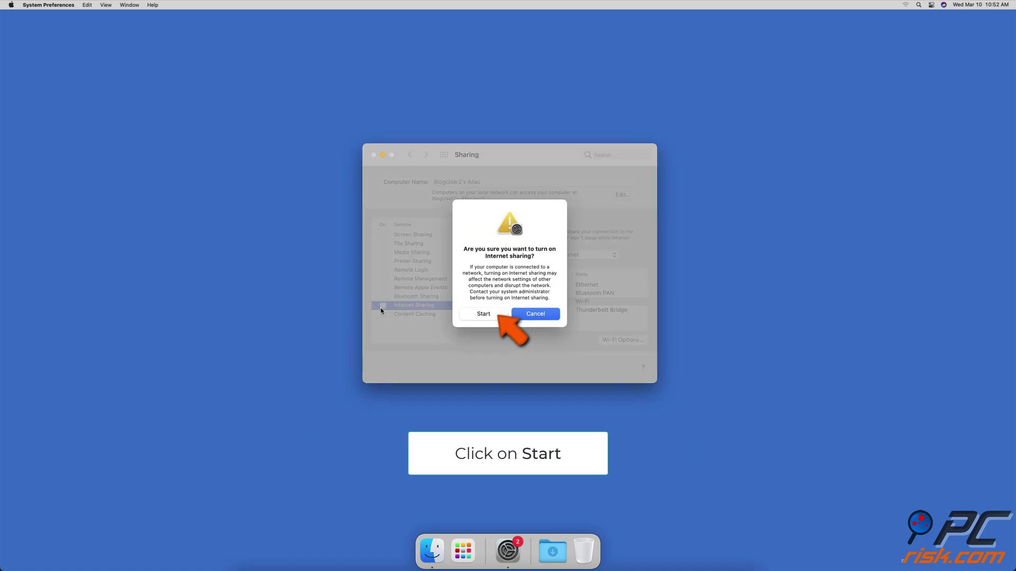
click(486, 317)
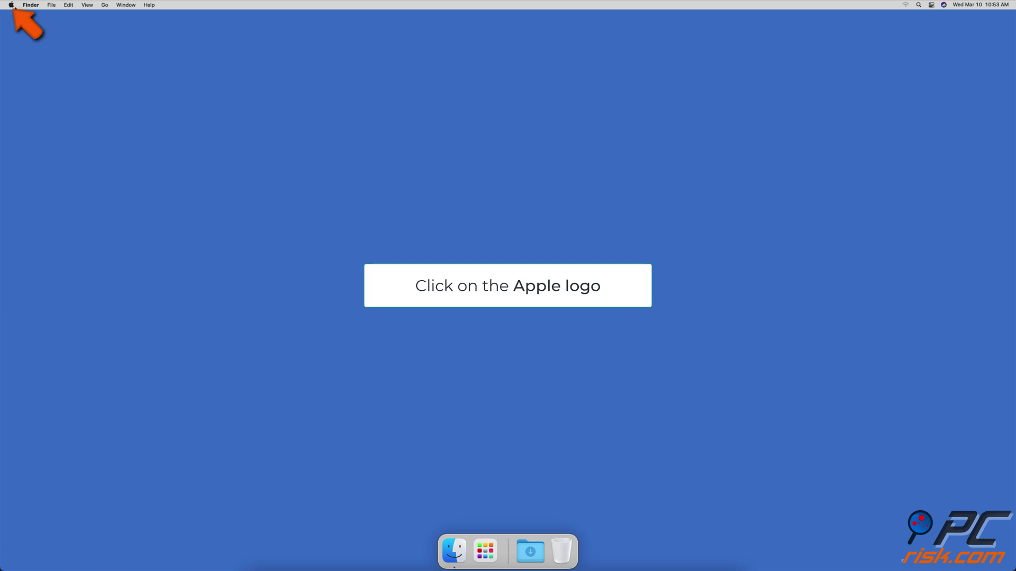
Reopen System Preferences to the Internet Sharing service in Sharing.
click(11, 5)
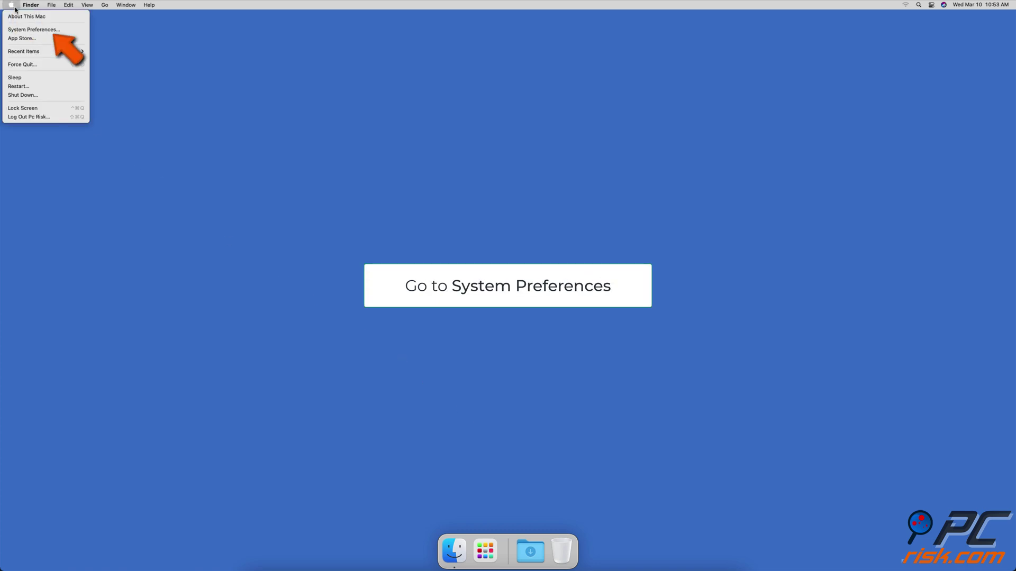
click(72, 31)
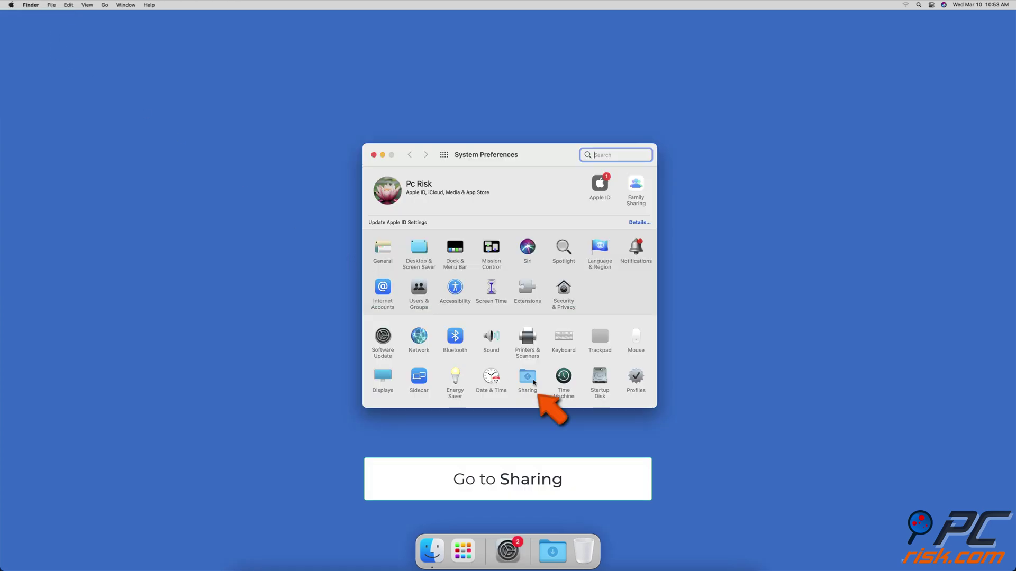
click(533, 382)
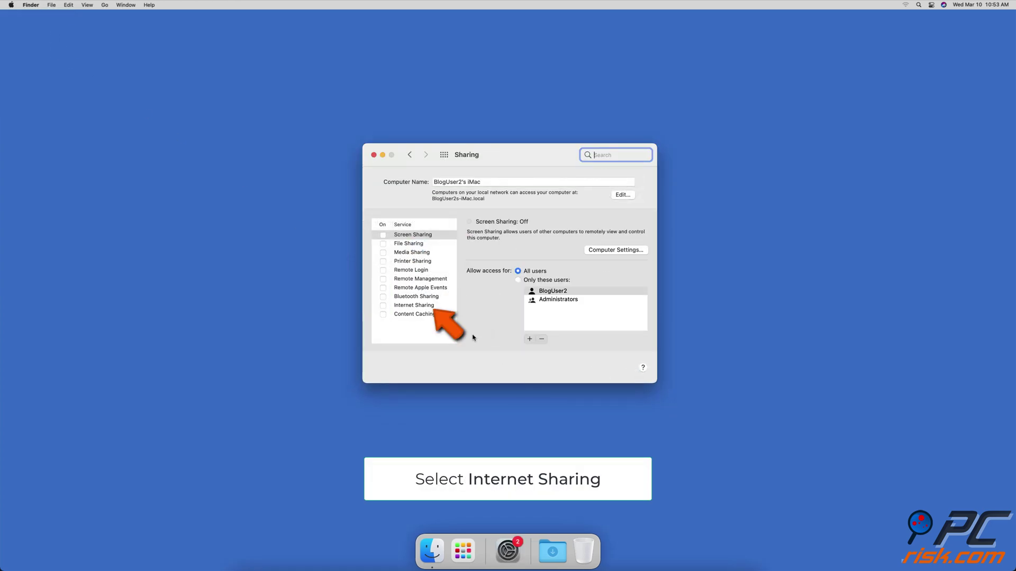
click(447, 306)
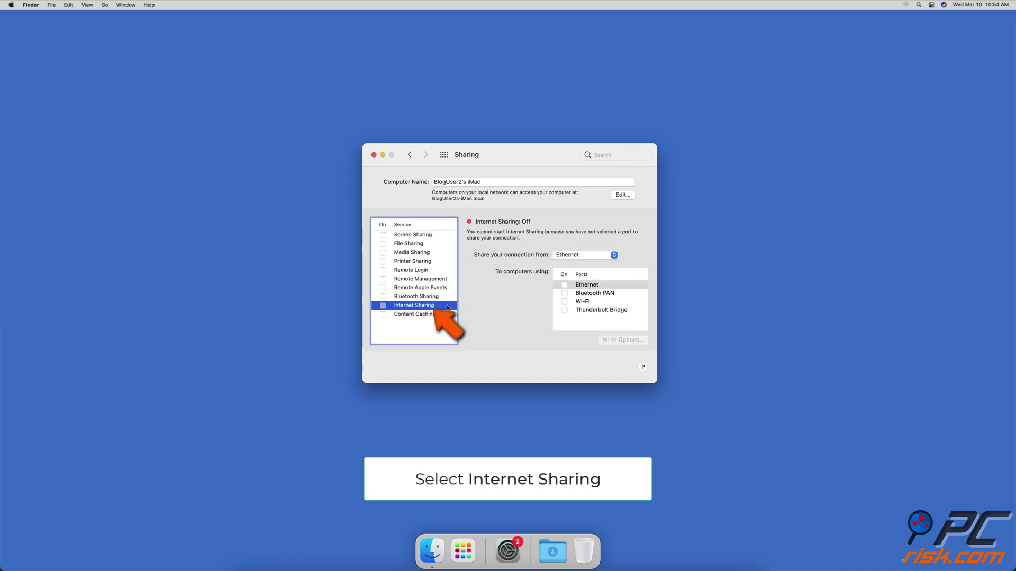
Keep Ethernet as the source, tick Wi-Fi as the port, and open Wi-Fi Options.
click(597, 255)
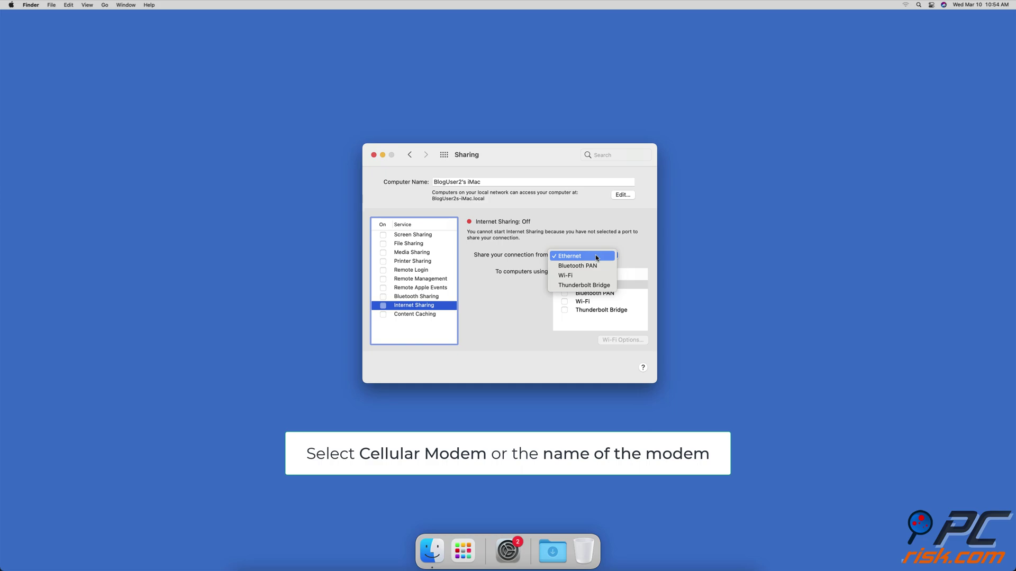
click(603, 256)
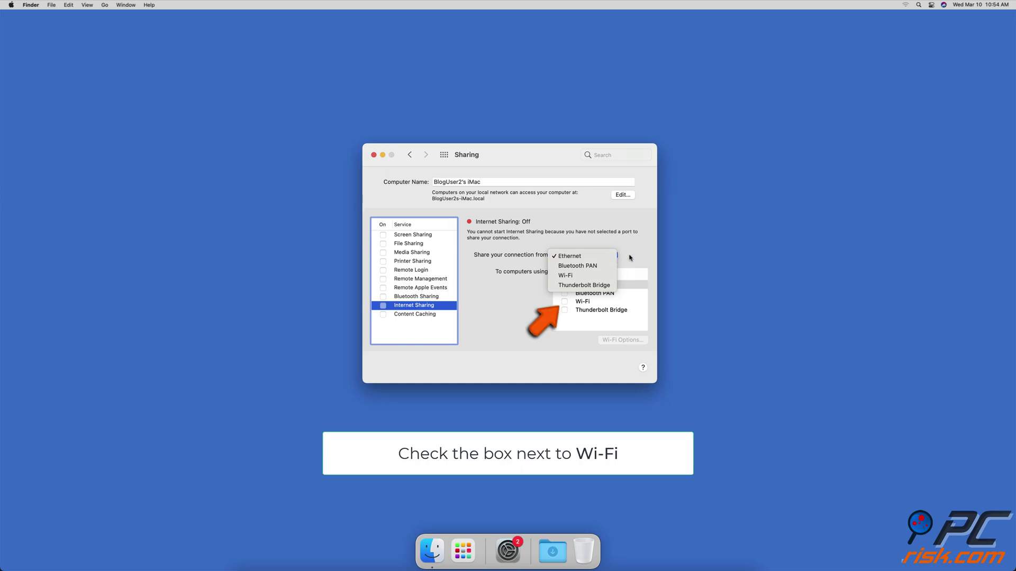
click(564, 302)
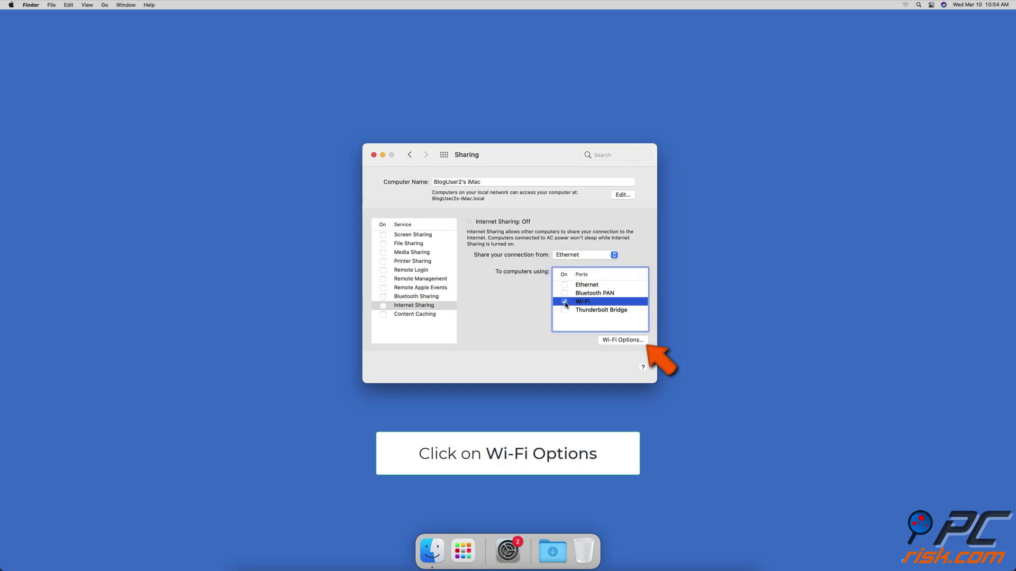
click(624, 341)
Name the shared network 'Pc Risk', enter its password, and save the settings.
text(Pc)
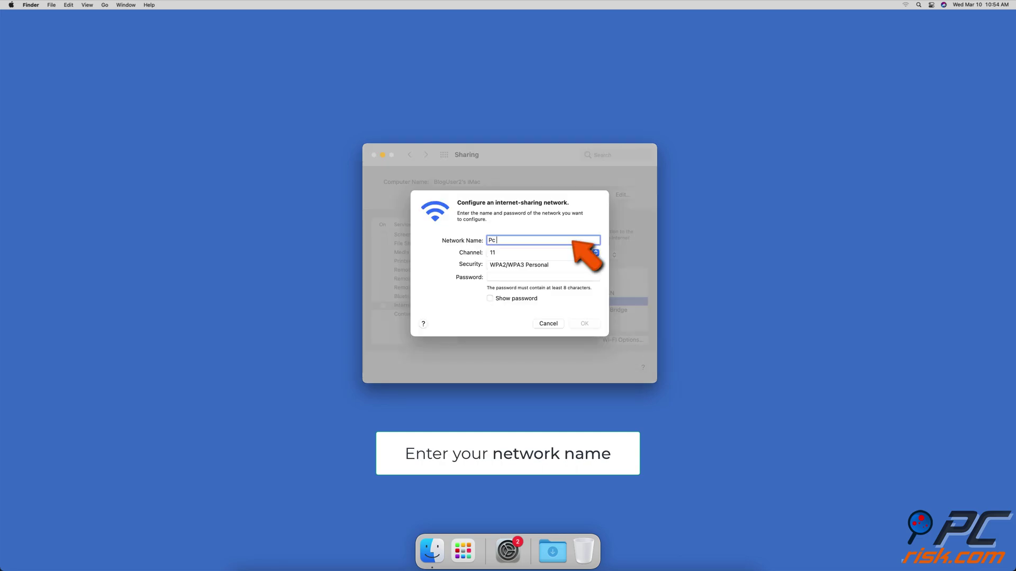
text( Risk)
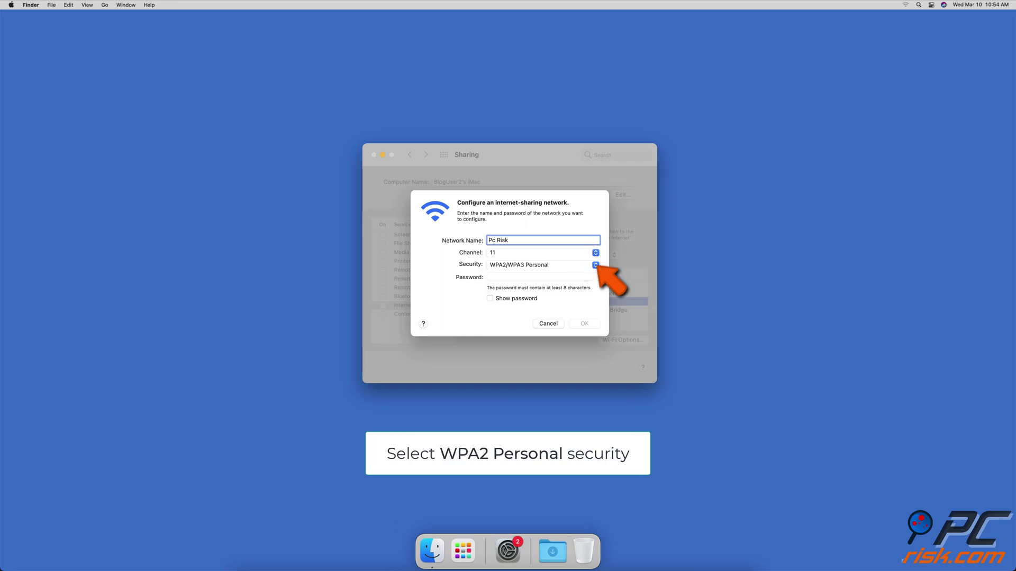
click(576, 279)
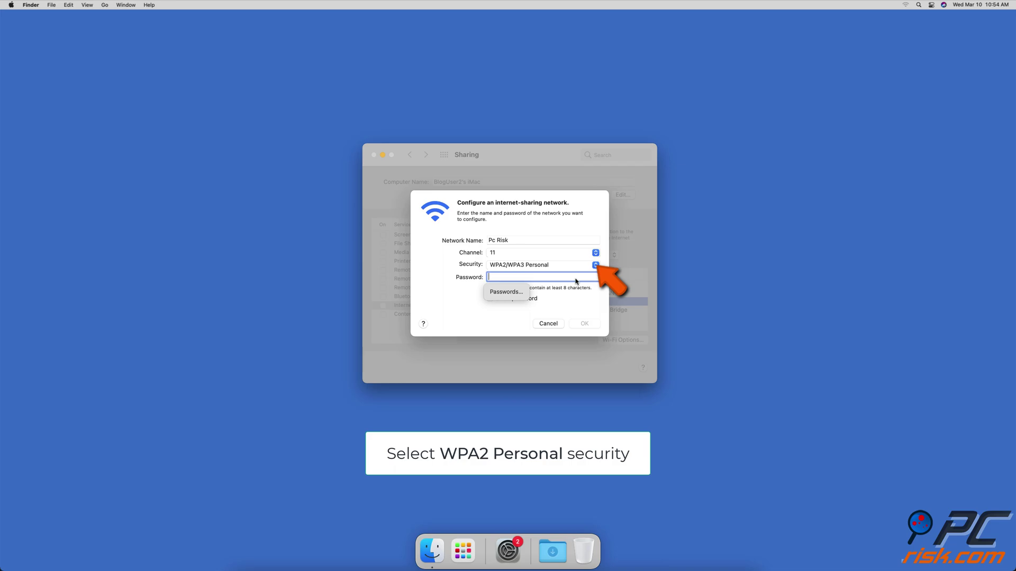
text(••••••••••)
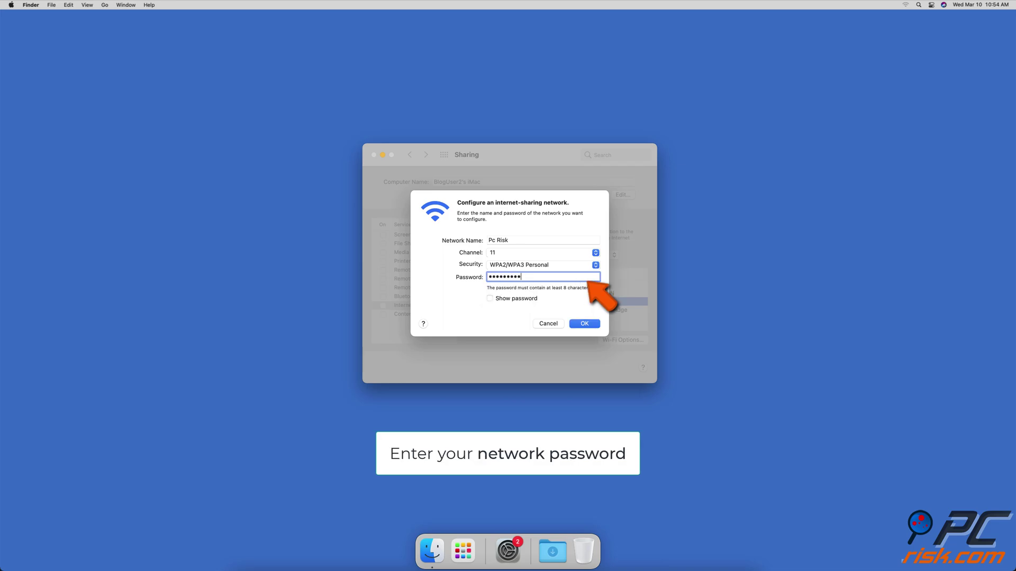
click(588, 324)
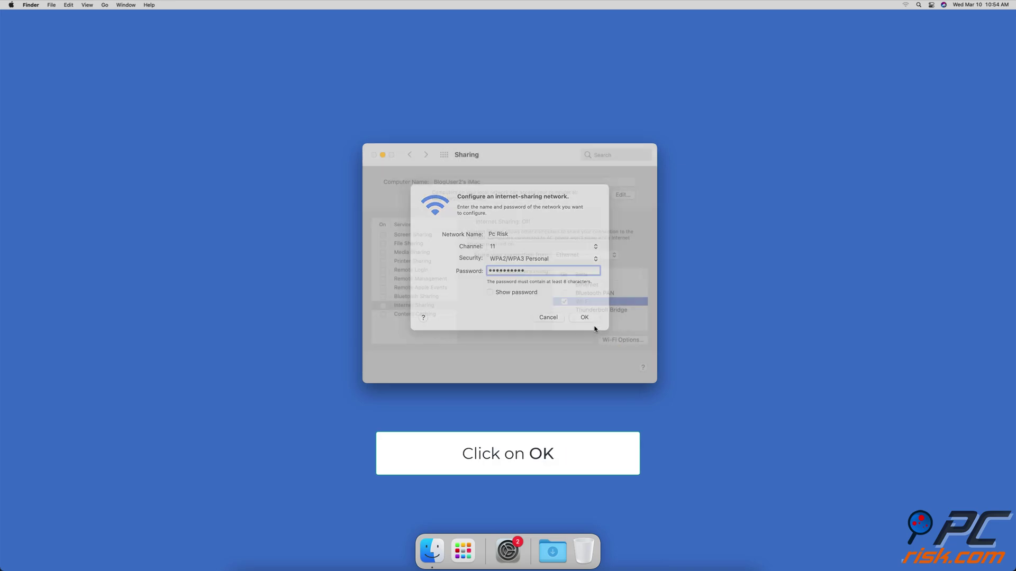
Tick Internet Sharing and confirm starting it.
click(383, 310)
click(382, 307)
click(484, 315)
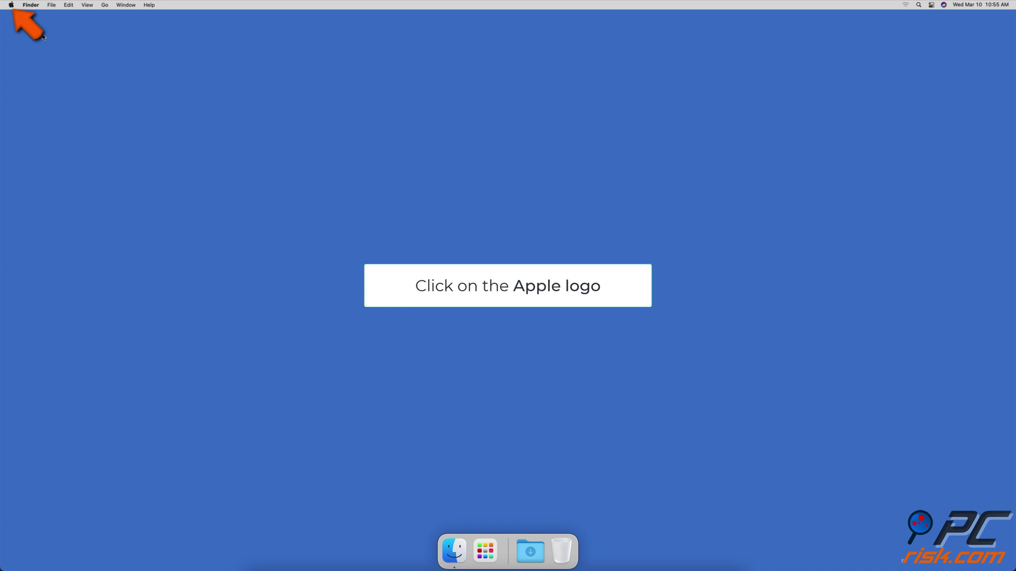
Open the Internet Sharing service in System Preferences' Sharing pane.
click(11, 4)
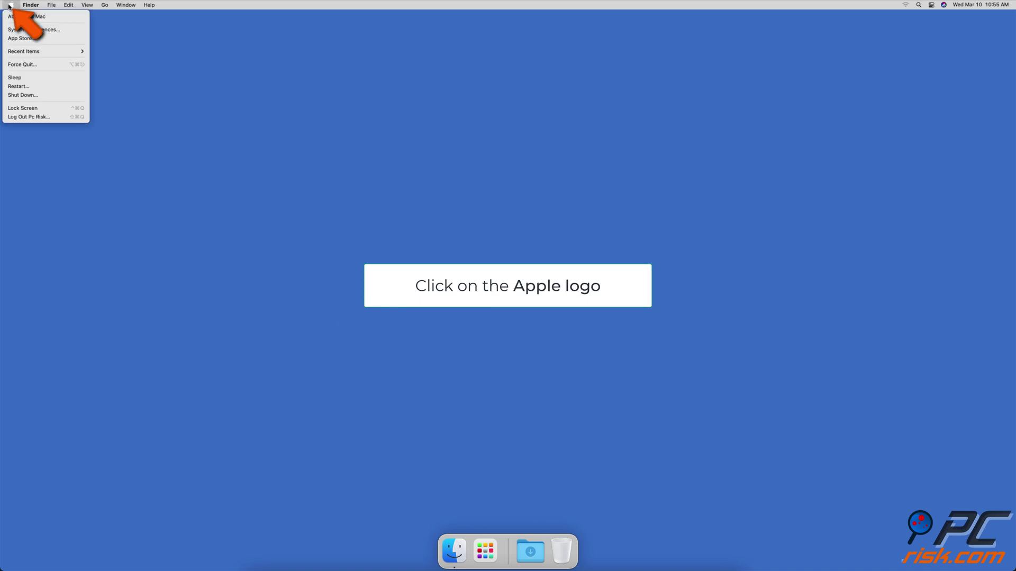
click(75, 30)
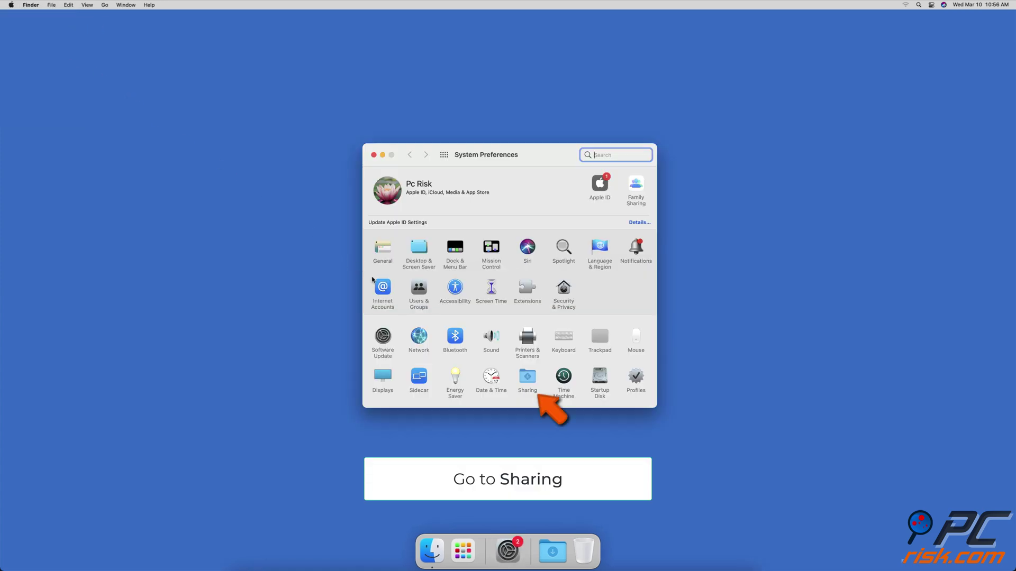
click(527, 377)
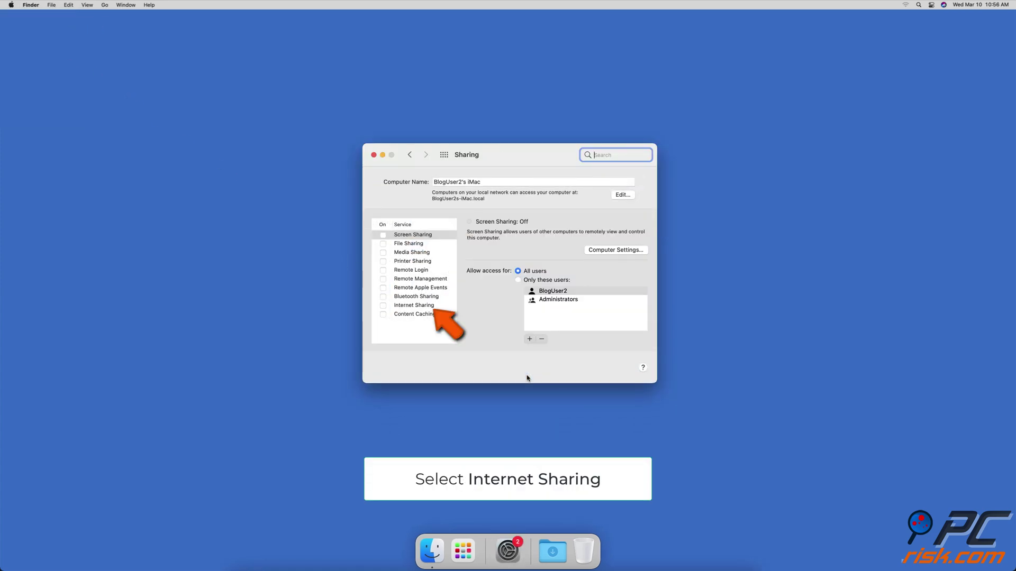
click(441, 306)
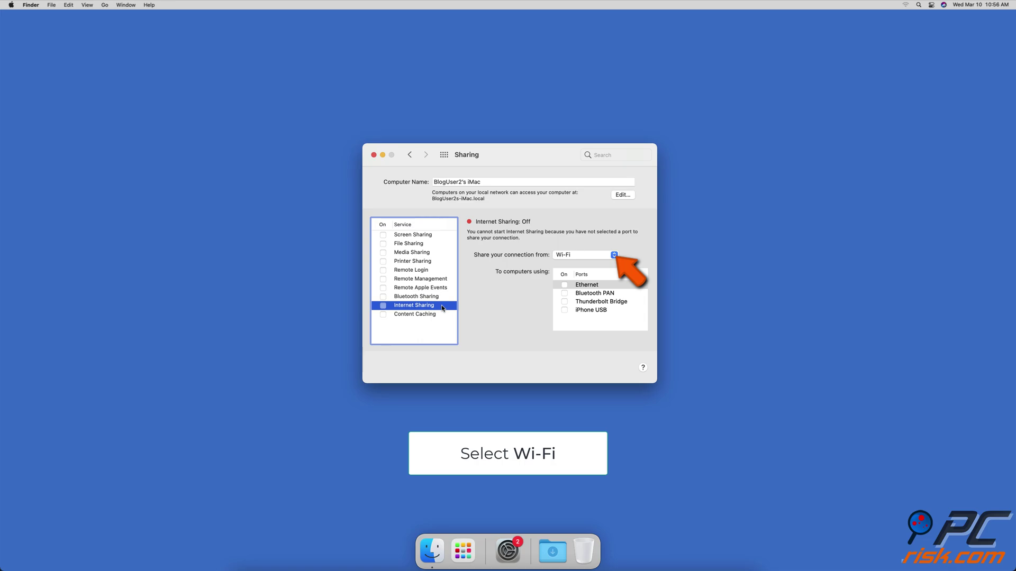
Set the shared connection to Wi-Fi and tick iPhone USB as the port.
click(573, 256)
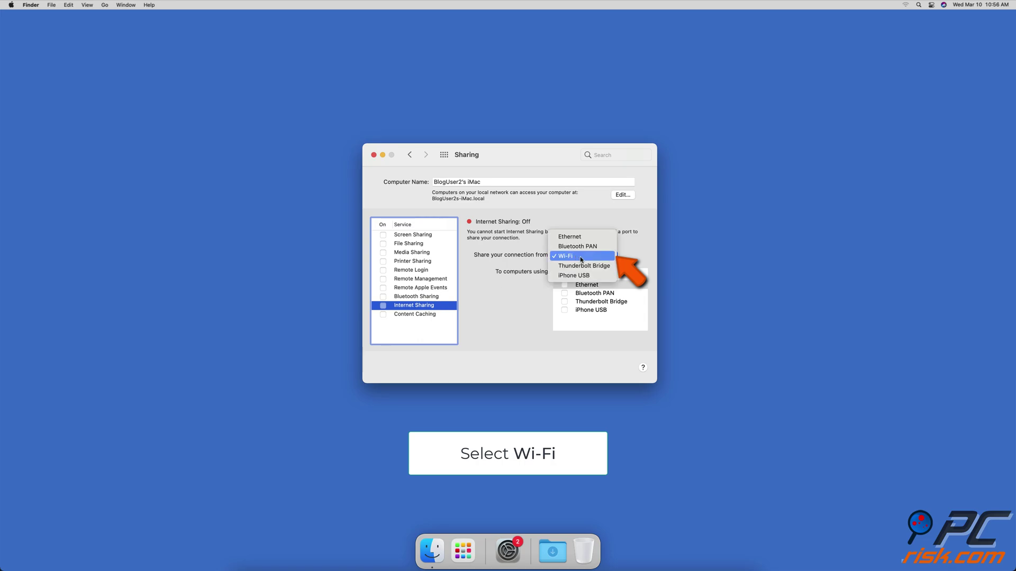
click(581, 258)
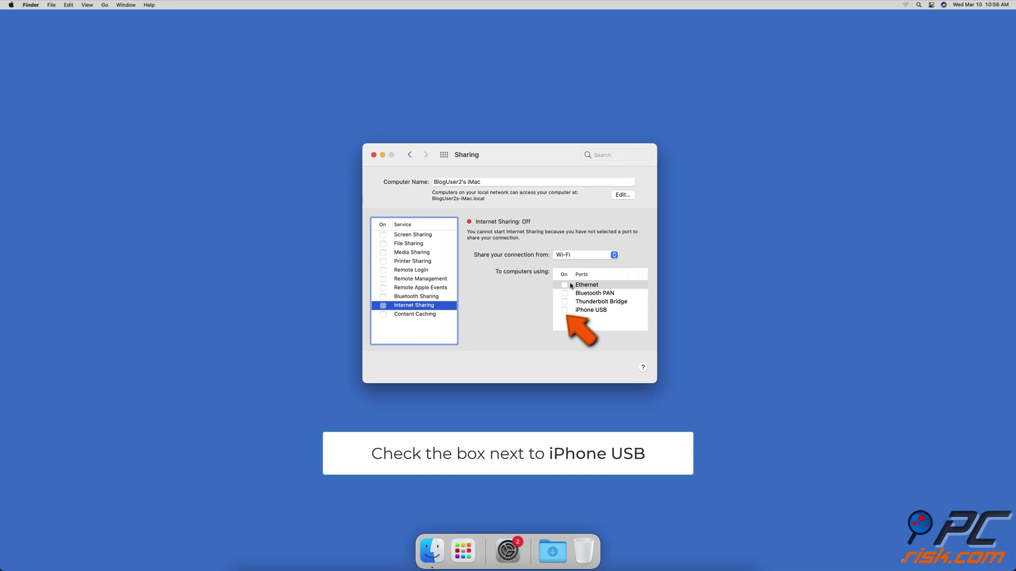
click(564, 311)
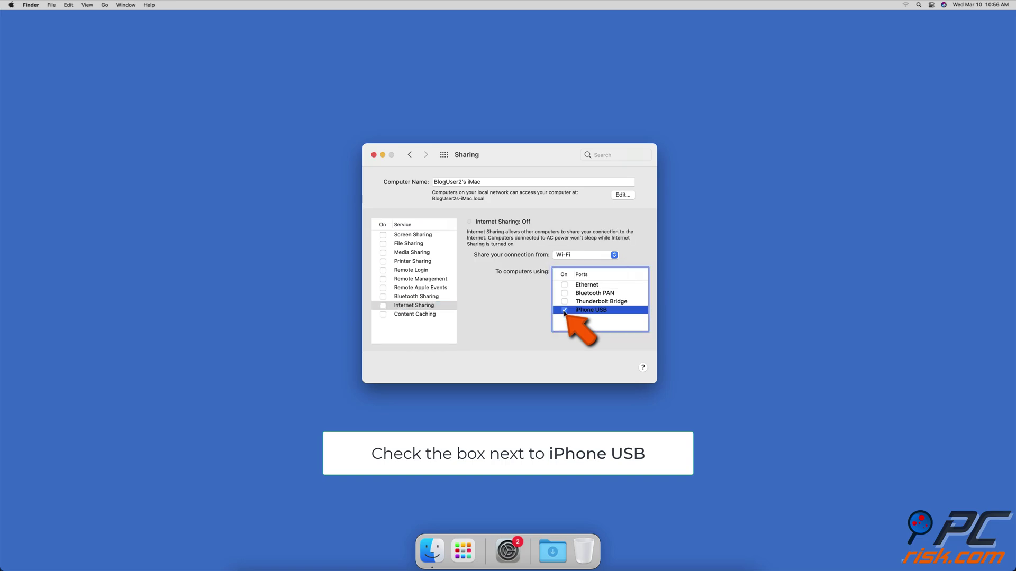